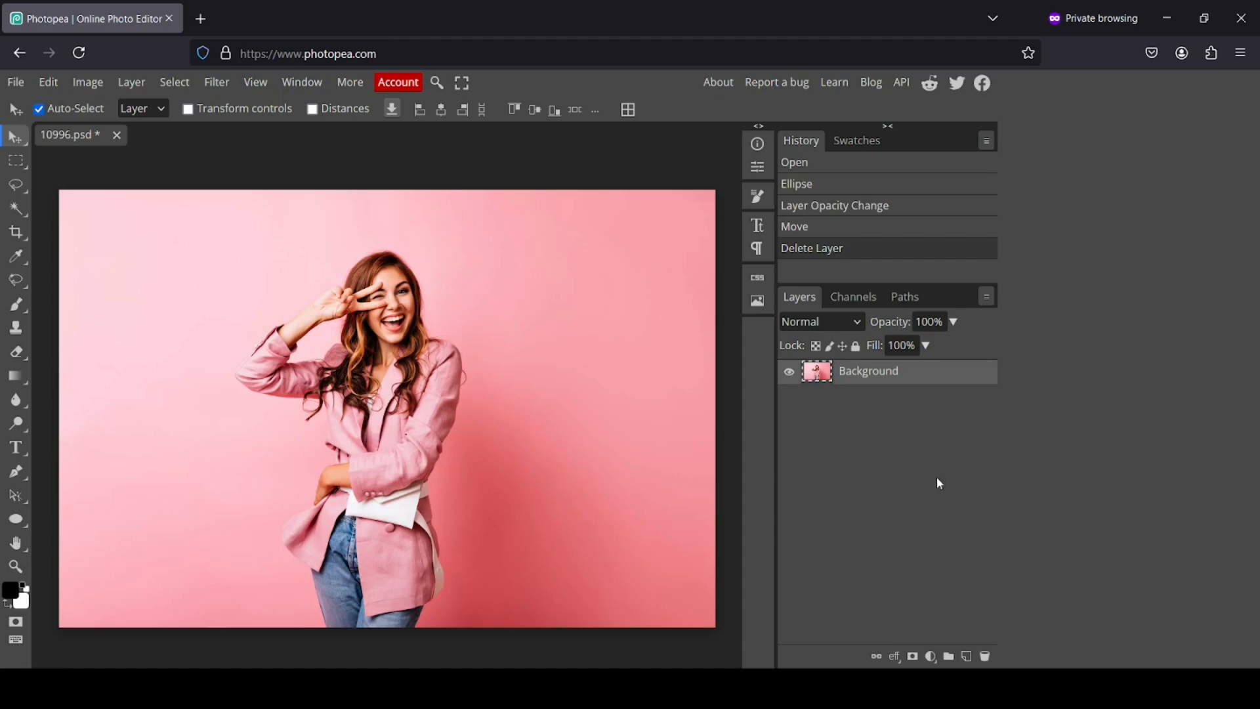
Choose the Ellipse shape tool from the Shape tool flyout
left_click(17, 520)
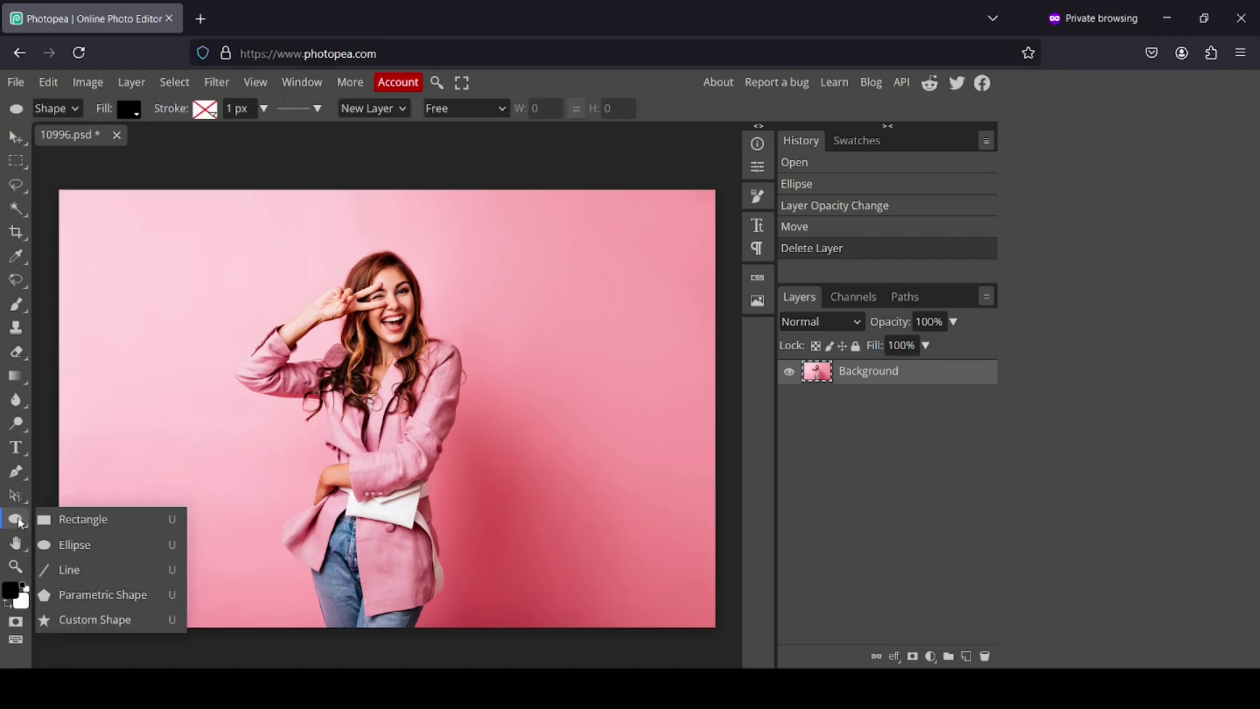
left_click(110, 546)
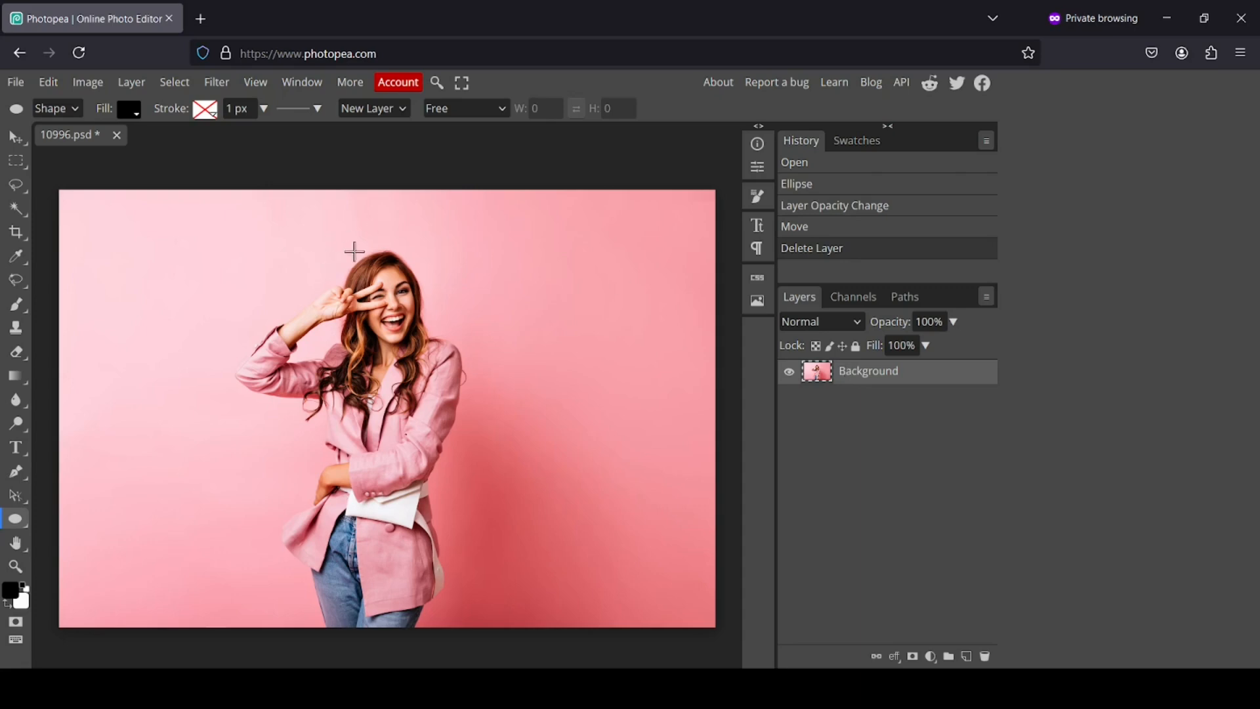
Draw a Shift-constrained perfect black circle covering the woman's head and face
key("shift")
left_click_drag(333, 252, 507, 399)
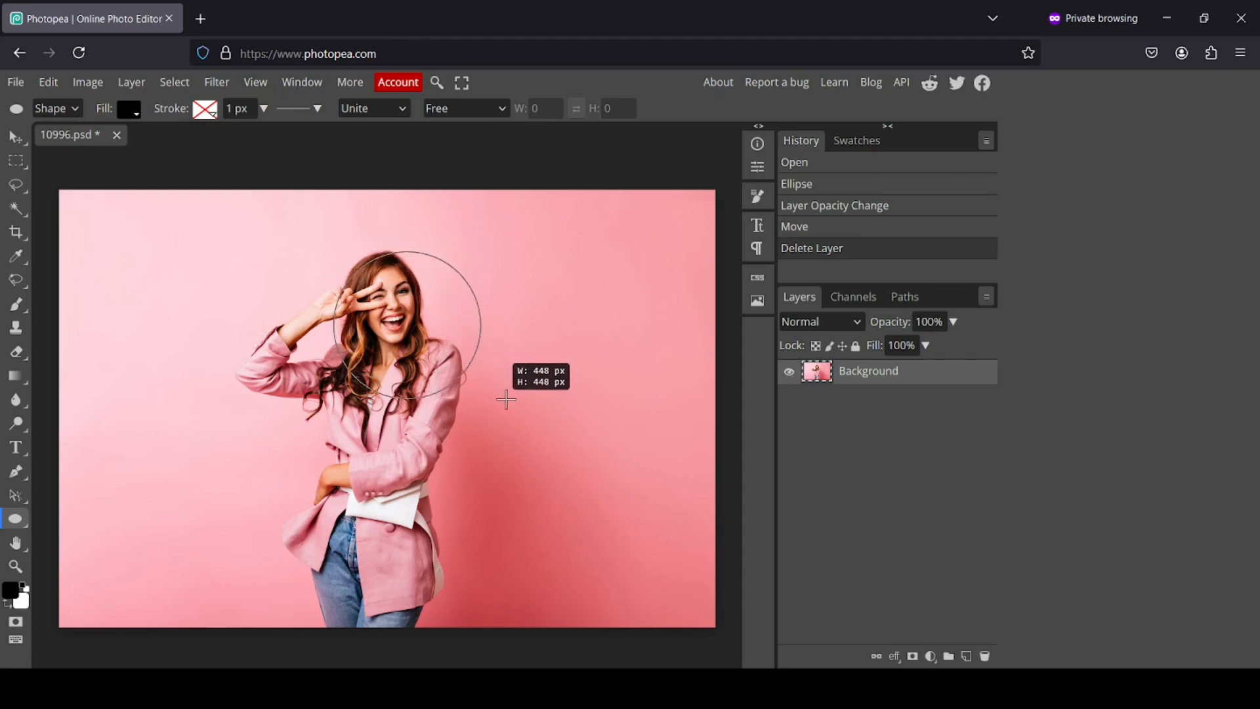
left_click_drag(507, 400, 498, 395)
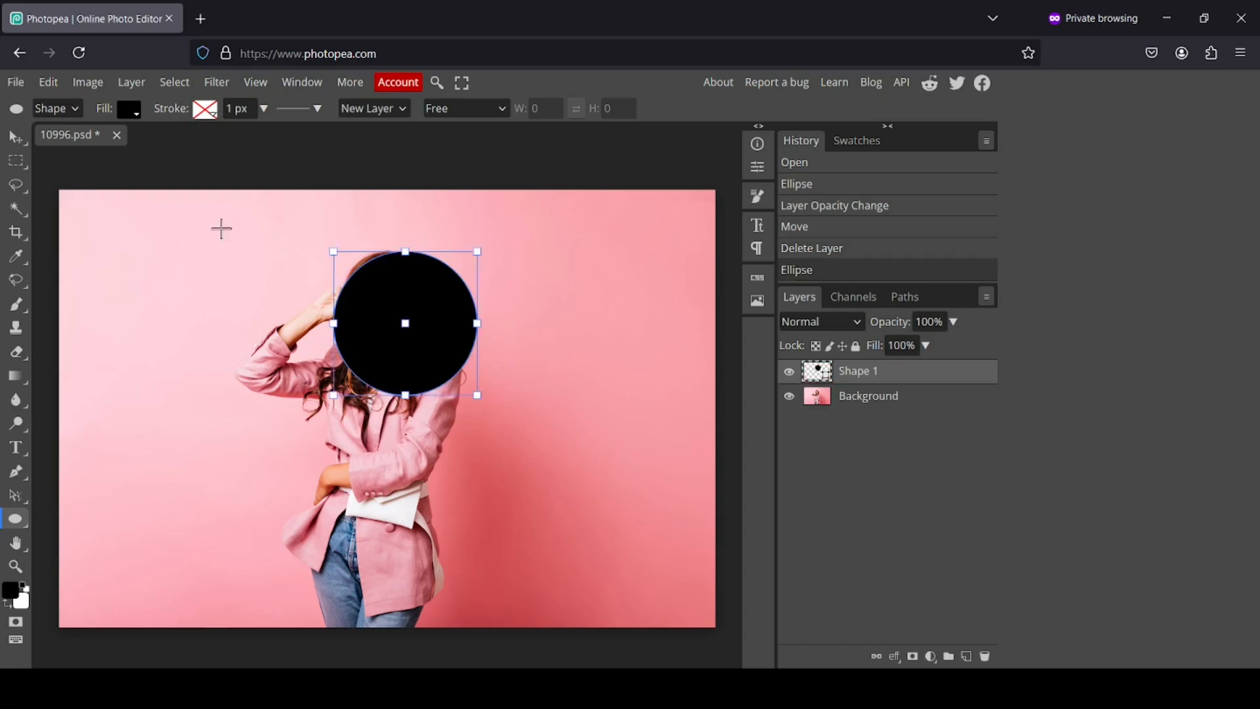
Lower Shape 1 opacity to about 65% and centre the circle over her face
left_click(17, 139)
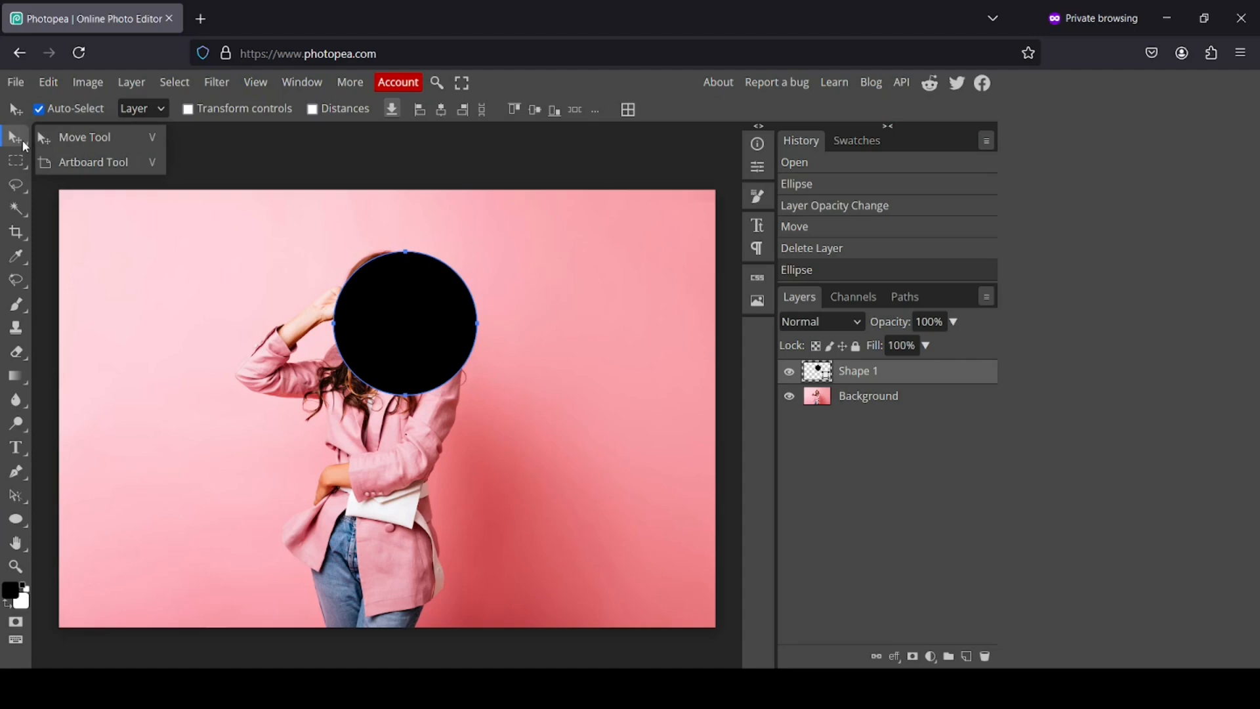
left_click(951, 321)
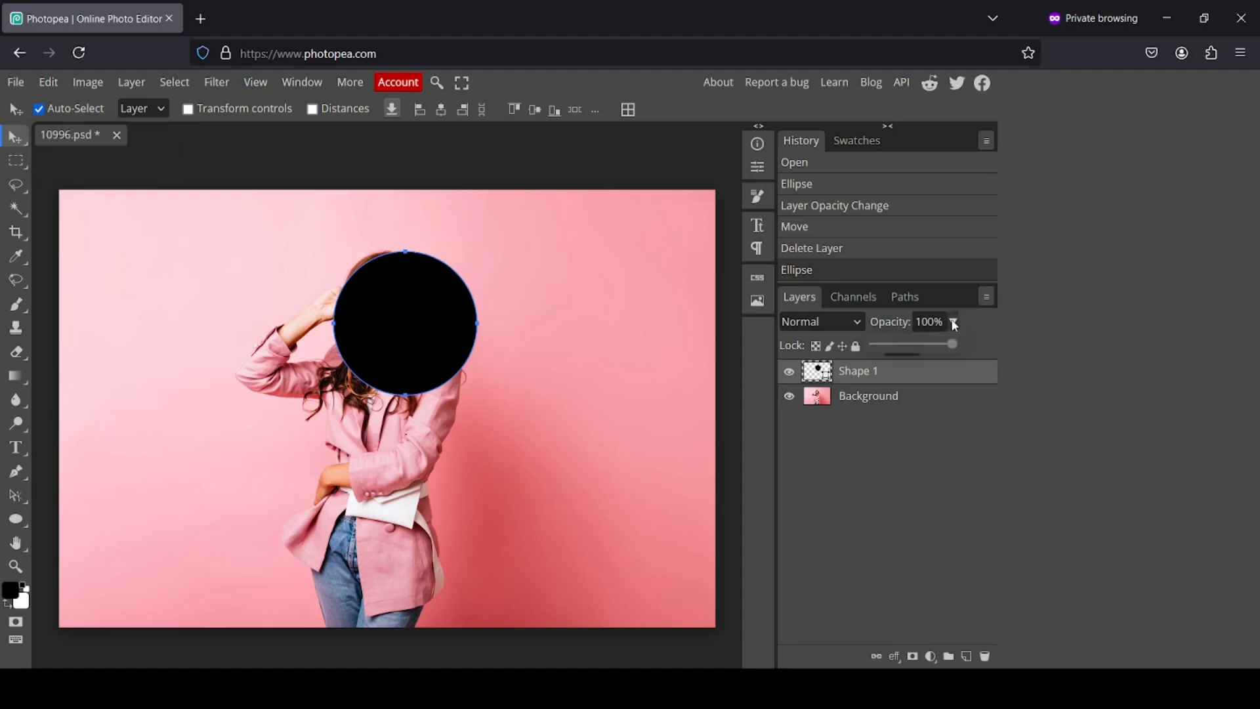
left_click_drag(955, 345, 926, 353)
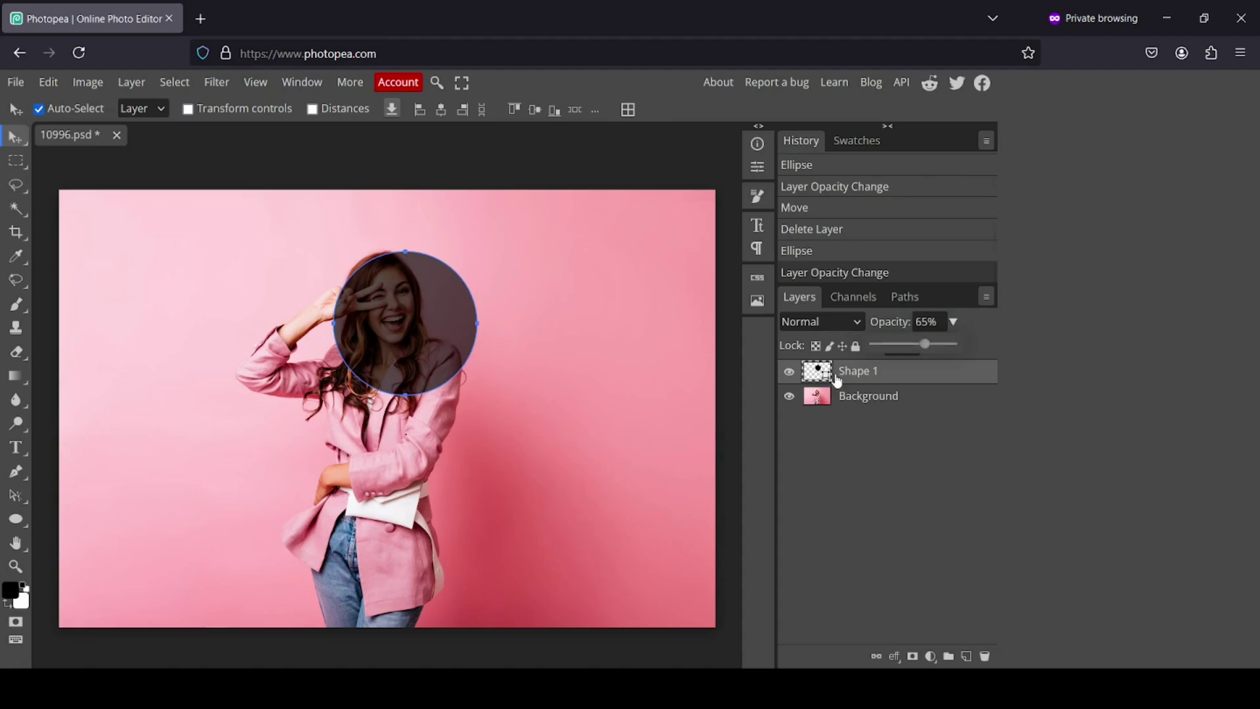
left_click(847, 384)
left_click_drag(409, 308, 388, 297)
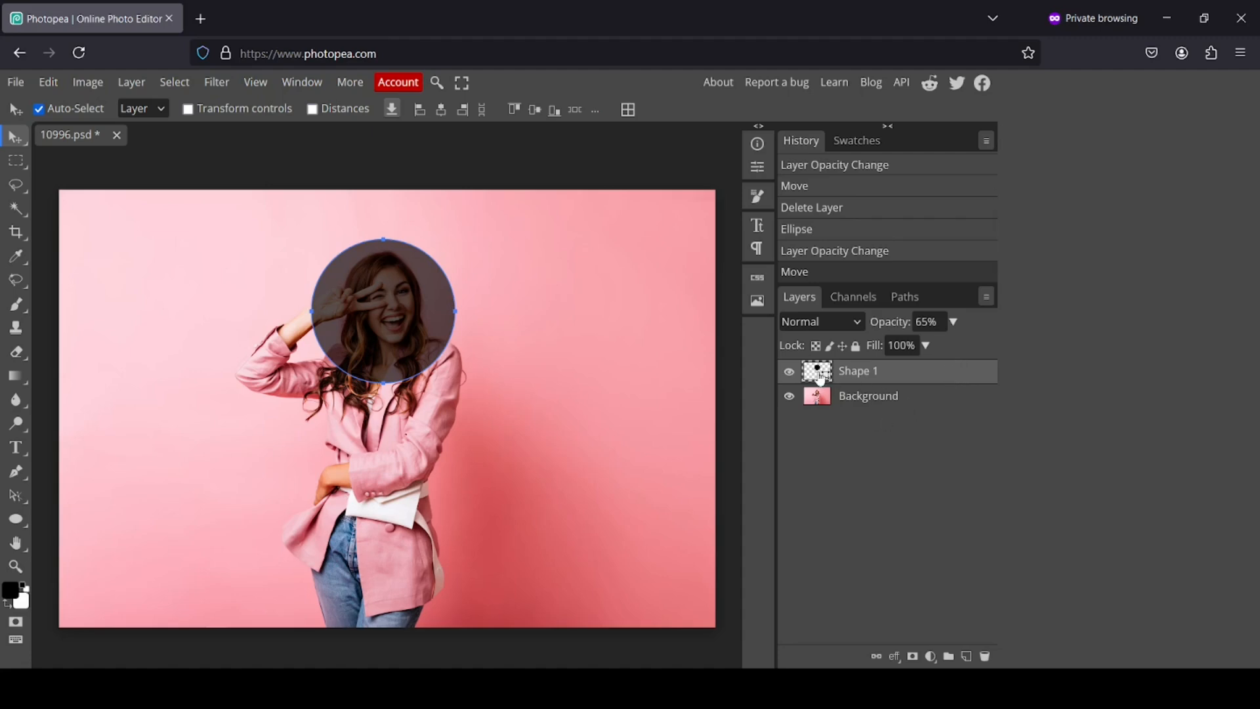
Move the Shape 1 layer below the Background photo layer
left_click_drag(820, 372, 820, 414)
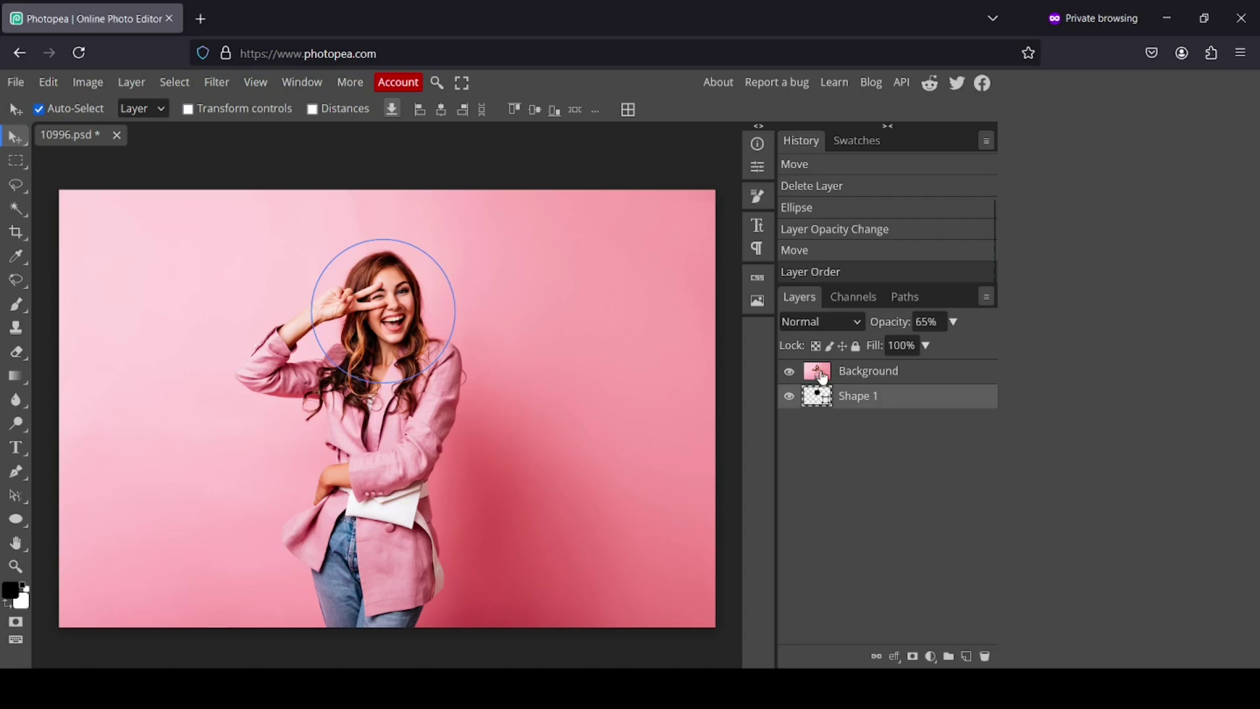
Apply Clipping Mask to the Background layer so the photo shows only inside the circle
left_click(824, 375)
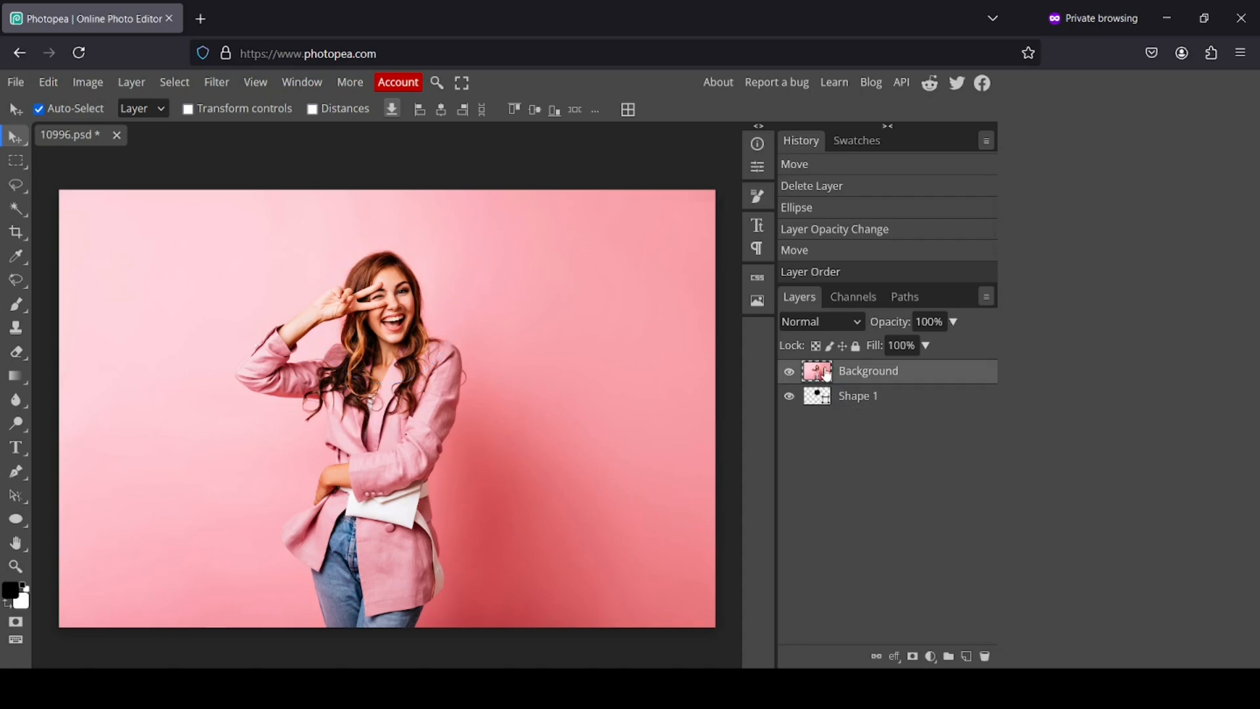
right_click(823, 374)
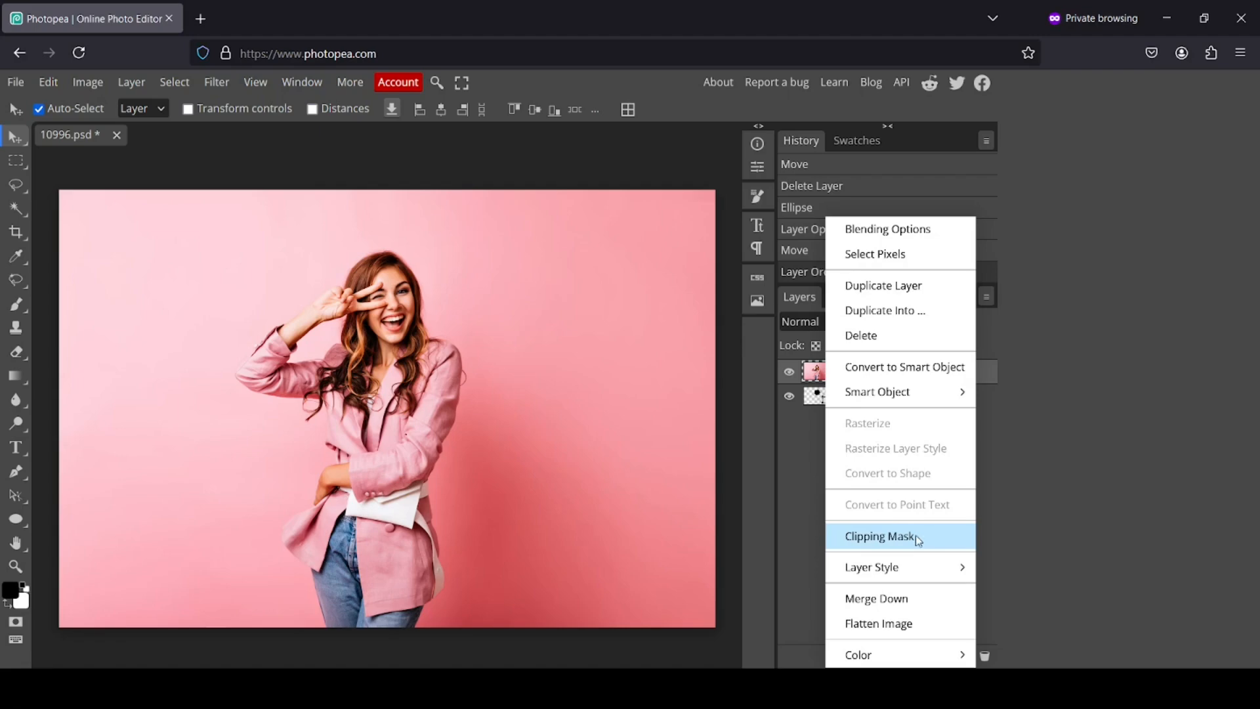
left_click(934, 539)
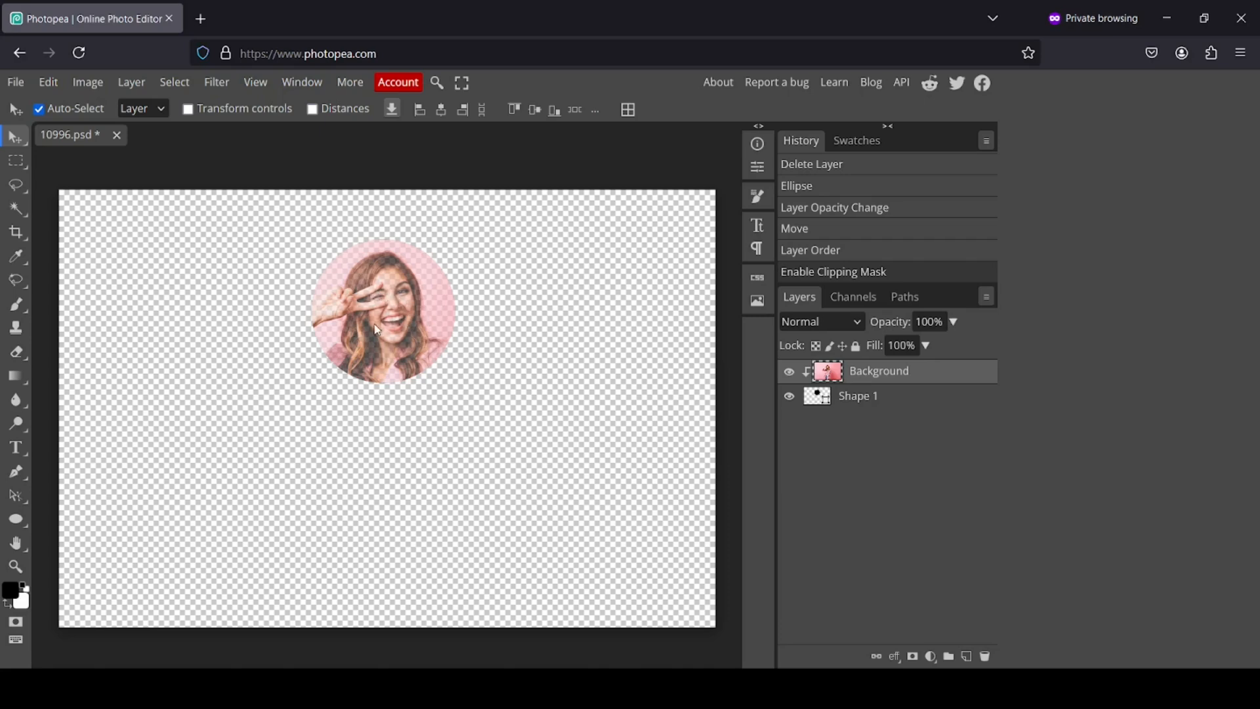
Raise Shape 1 opacity back to 100%
left_click(817, 399)
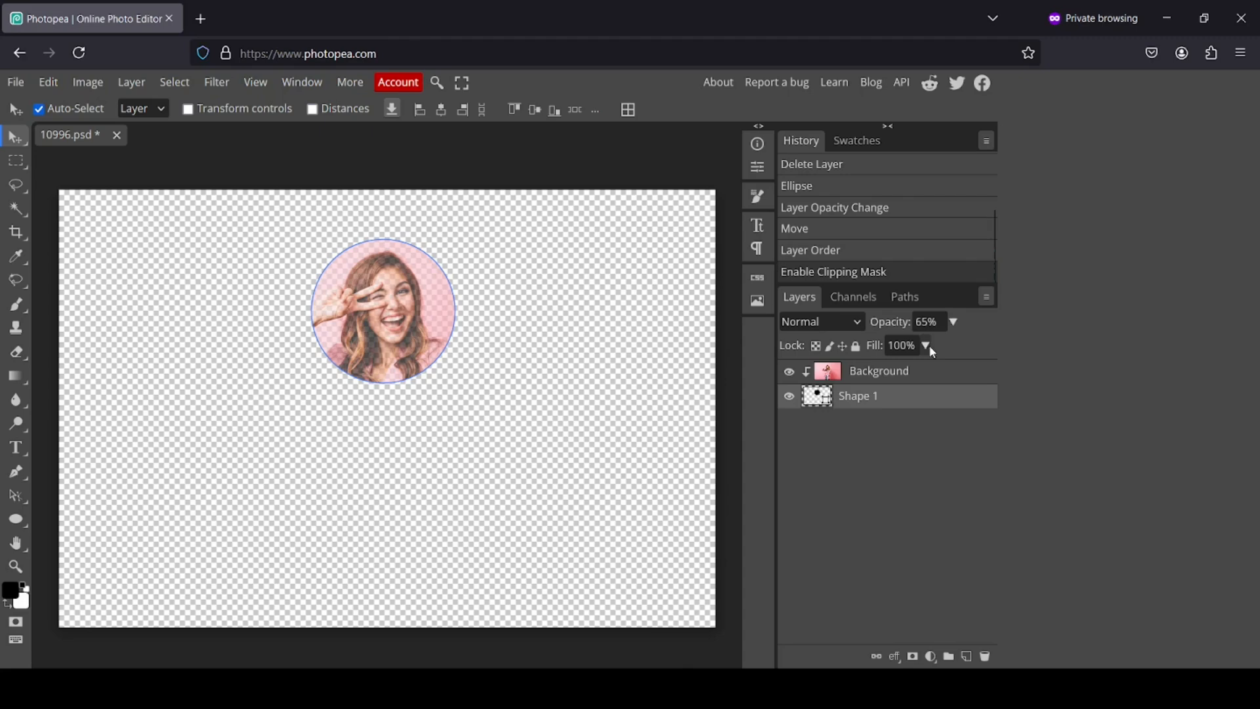
left_click(953, 324)
left_click_drag(926, 345, 991, 346)
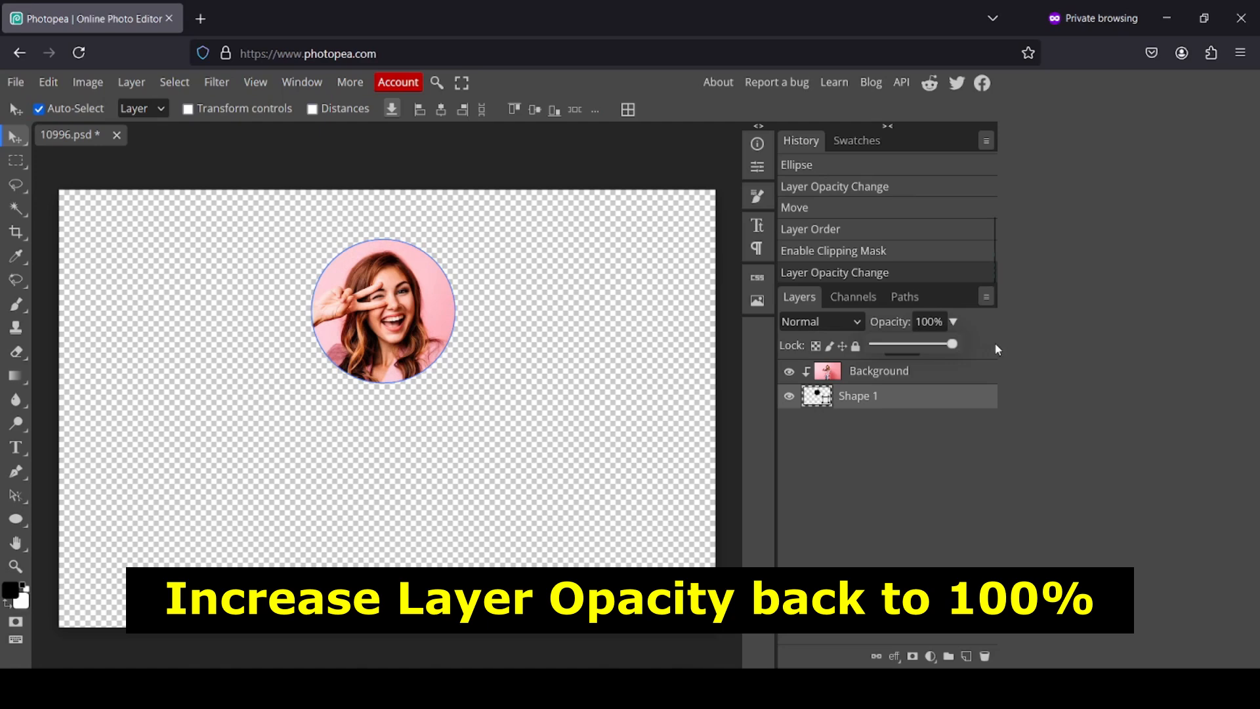
left_click(963, 403)
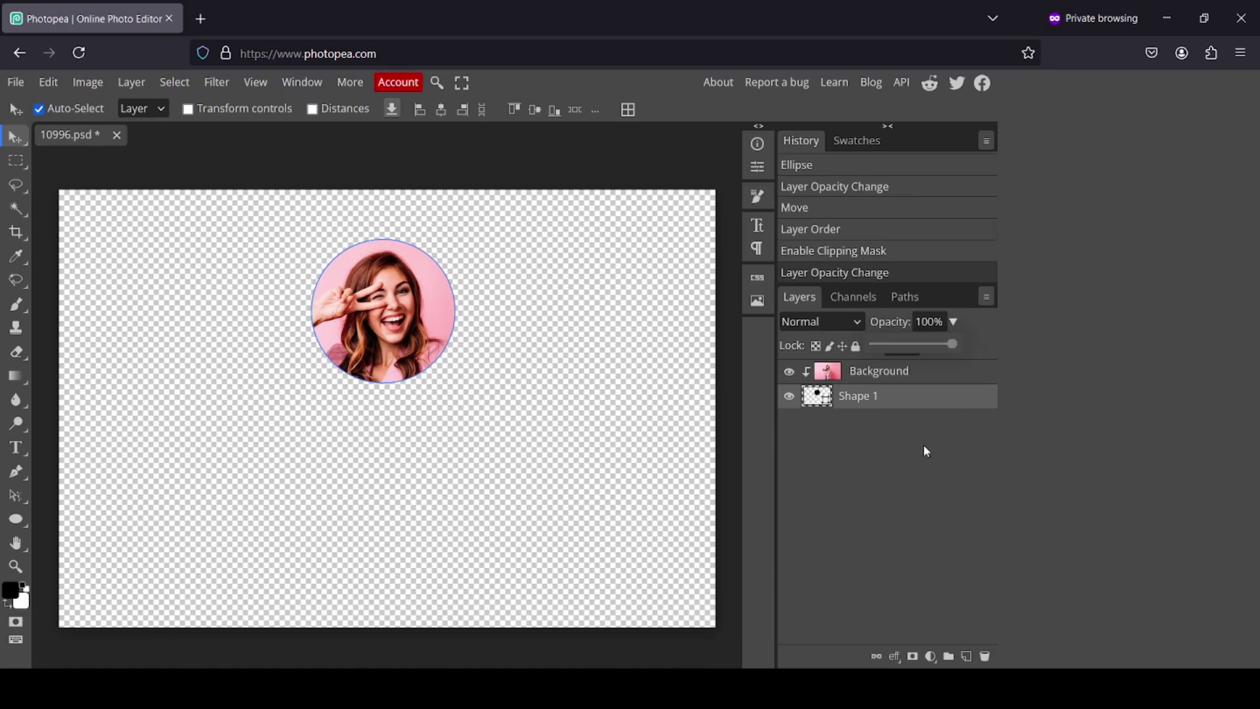
Merge Down the Background photo into the circle shape layer
left_click(830, 375)
right_click(830, 376)
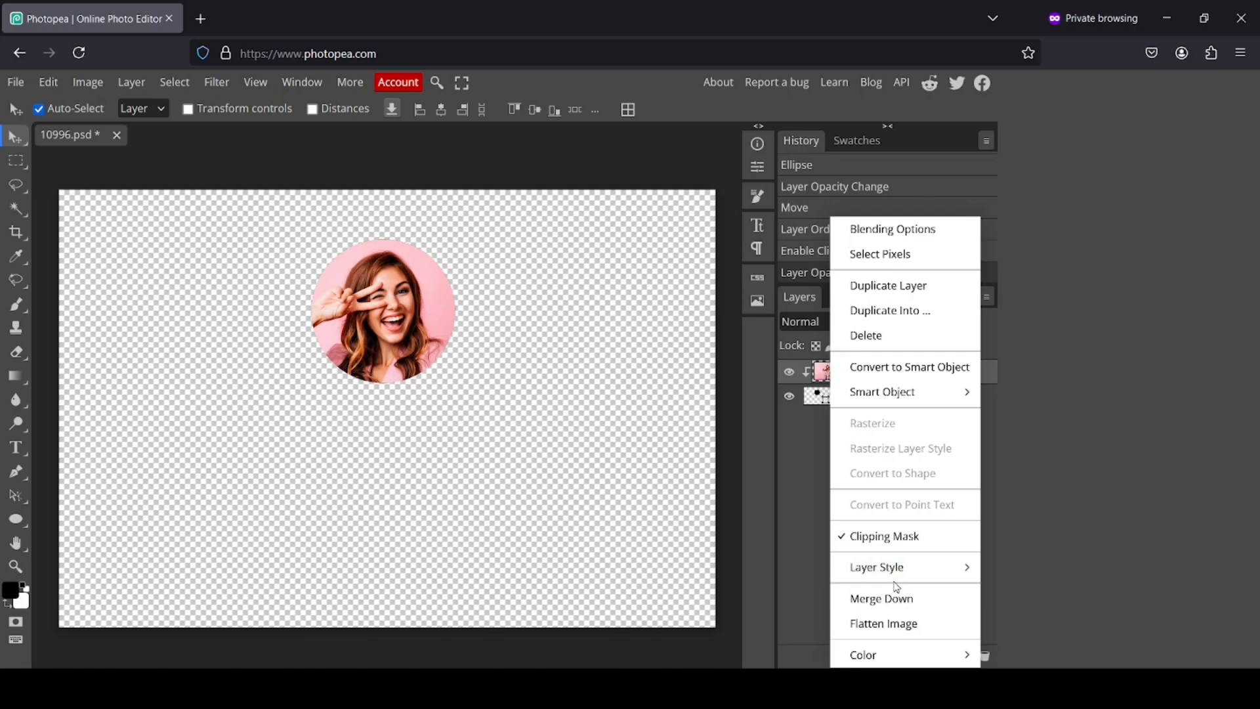
left_click(881, 598)
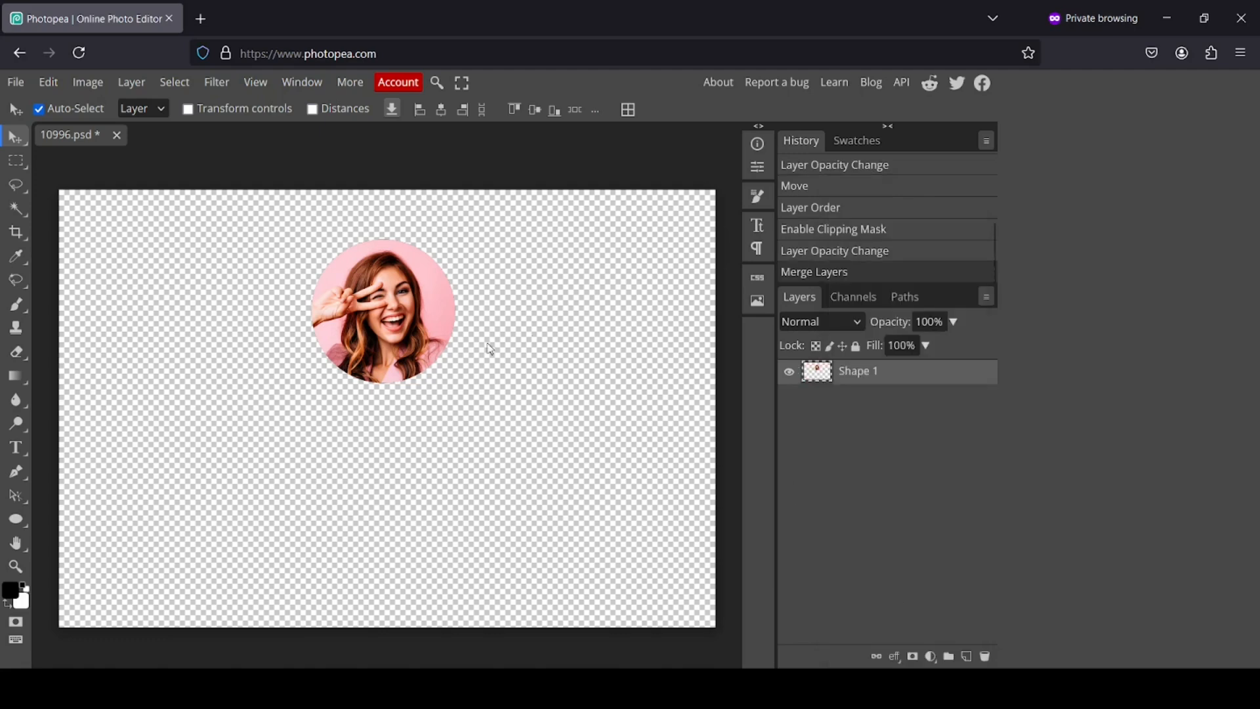
Crop the canvas with a tight rectangular box around the circular portrait
right_click(16, 232)
left_click(83, 233)
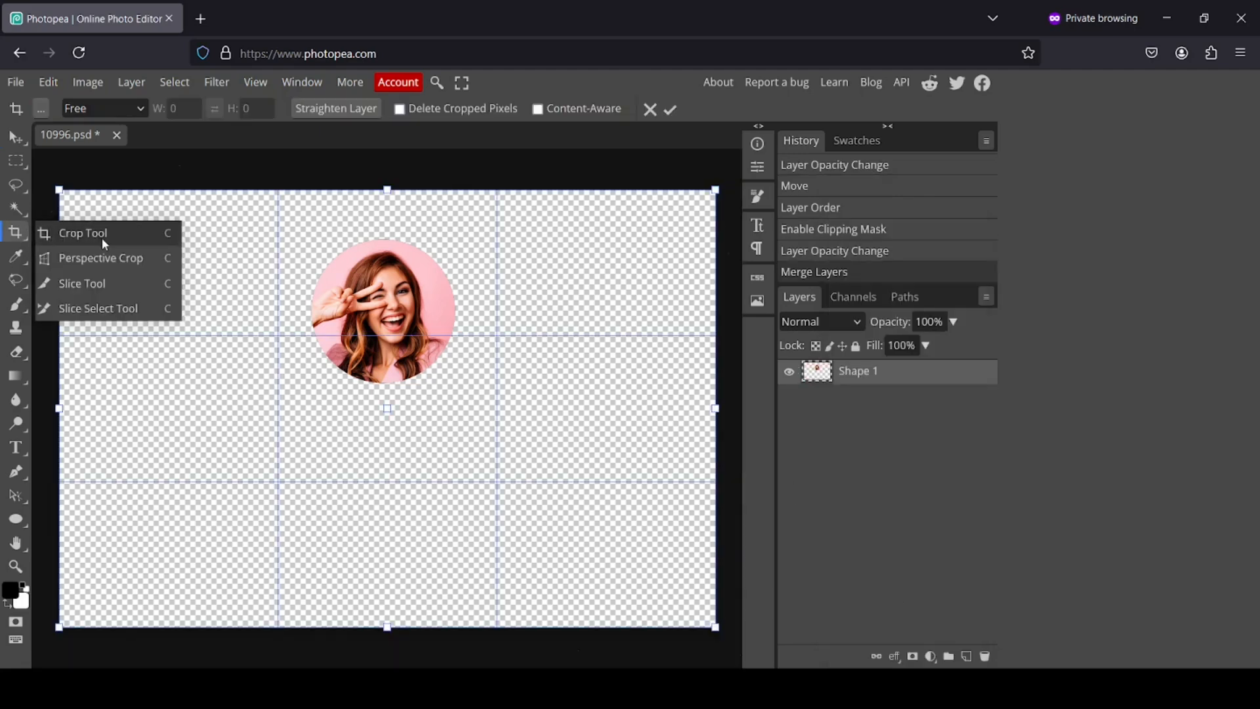
left_click(102, 237)
key("Escape")
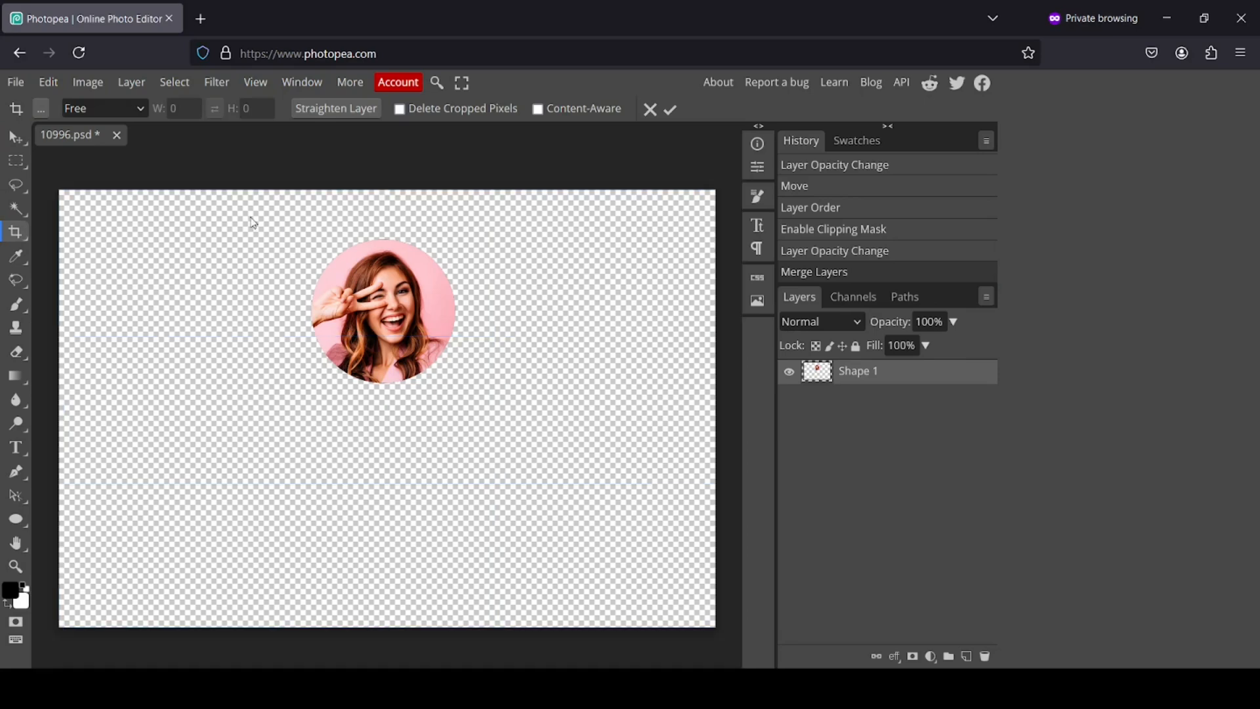
left_click_drag(251, 219, 522, 413)
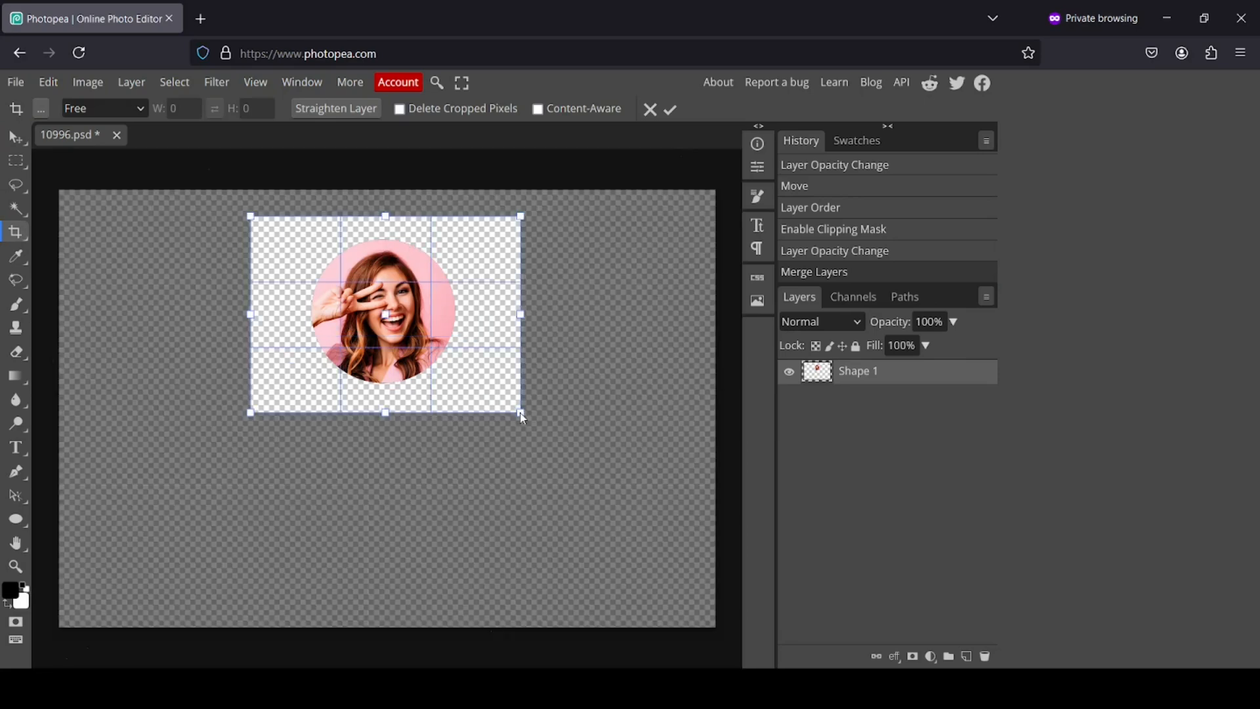
key("Return")
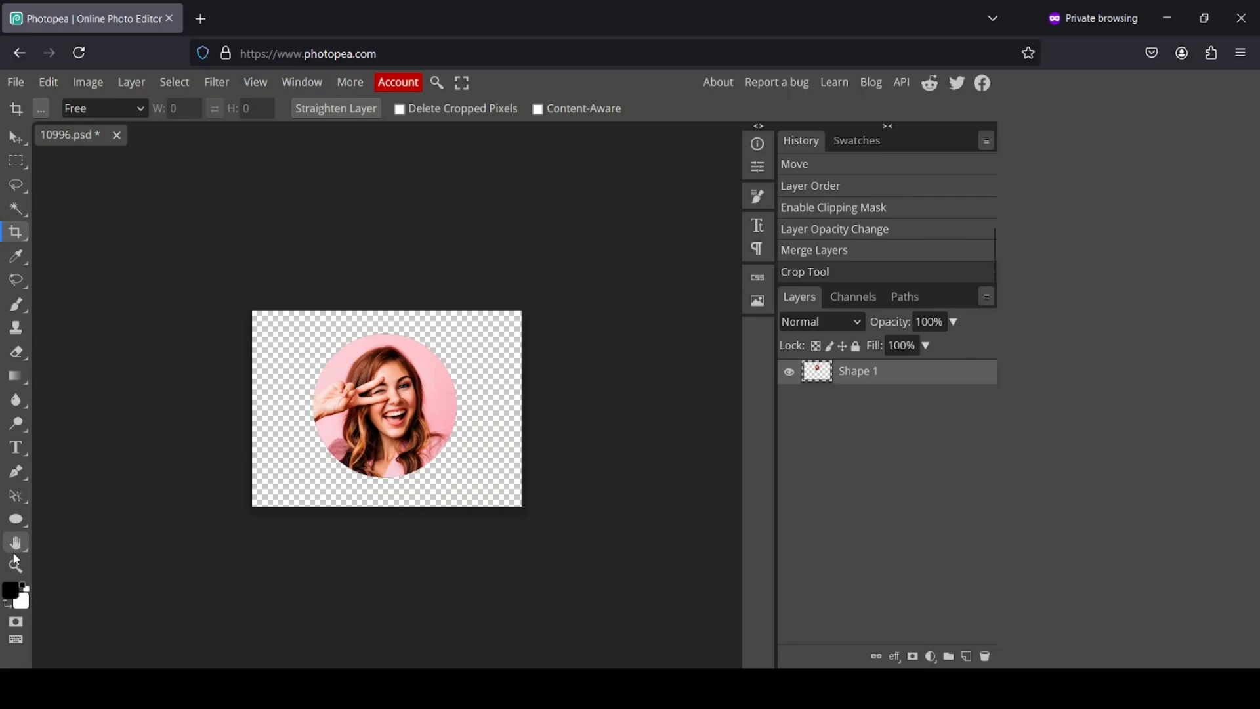
Zoom in so the circular portrait fills most of the view
left_click(15, 568)
scroll(400, 402, "up", 3)
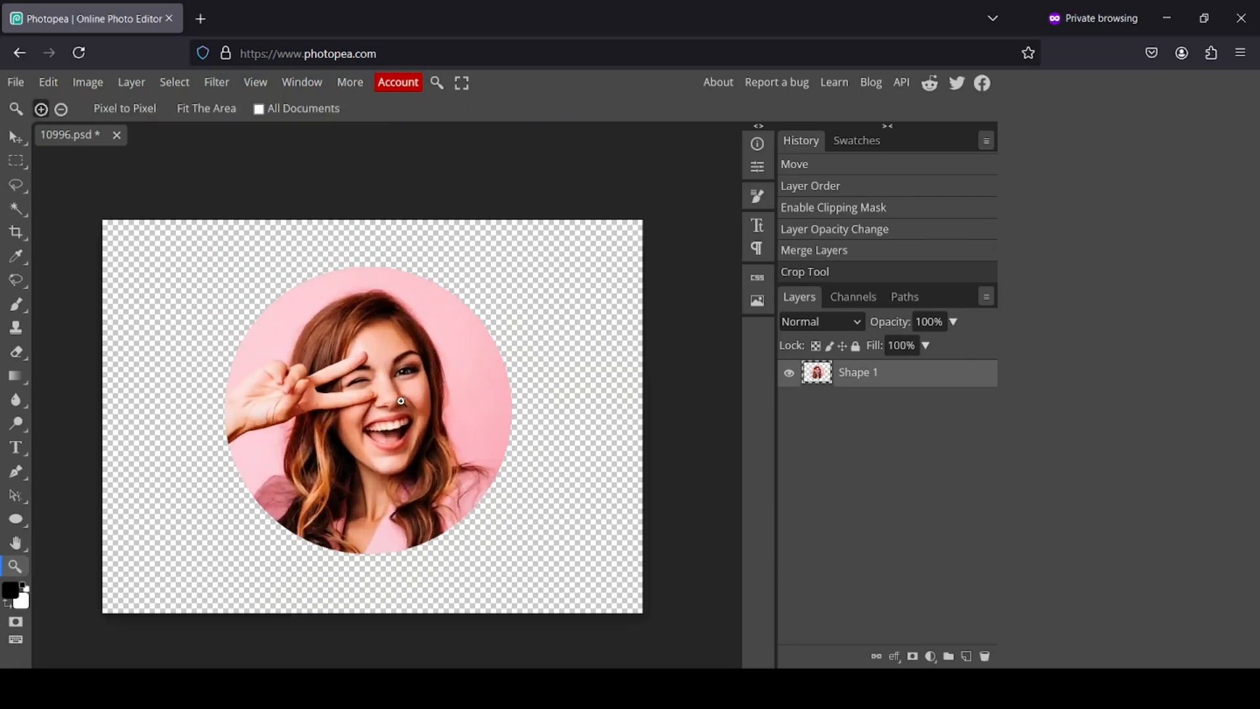